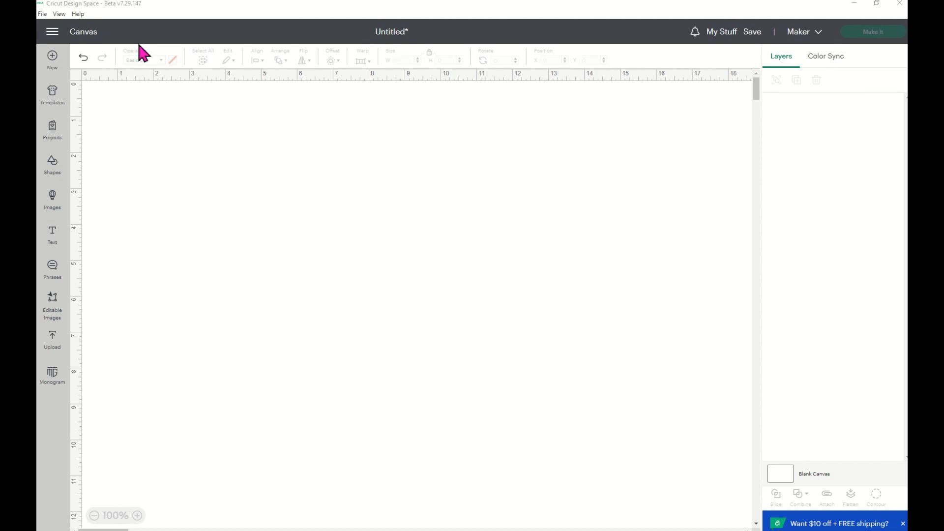
Review the General, Canvas and Load Type settings and the list of machines available for optimizing the experience
{"action": "left_click", "coordinate": [56, 34]}
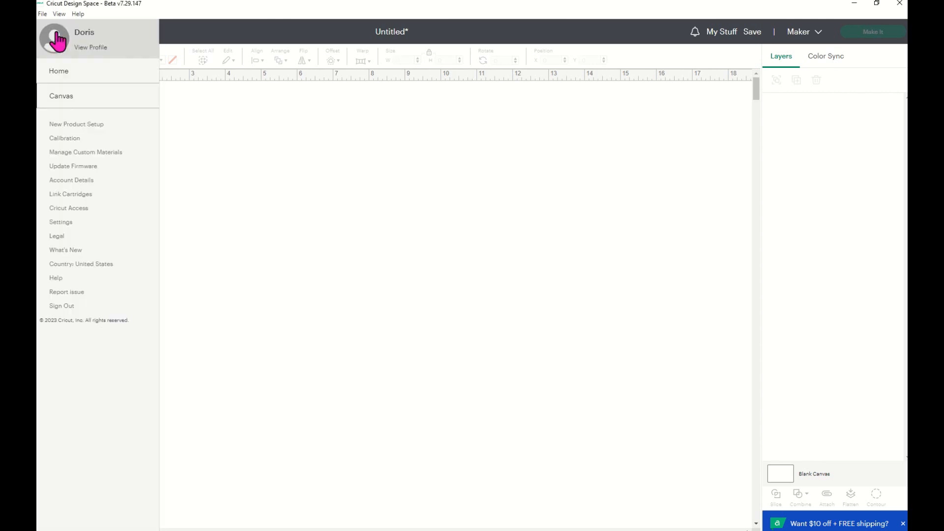
{"action": "left_click", "coordinate": [71, 226]}
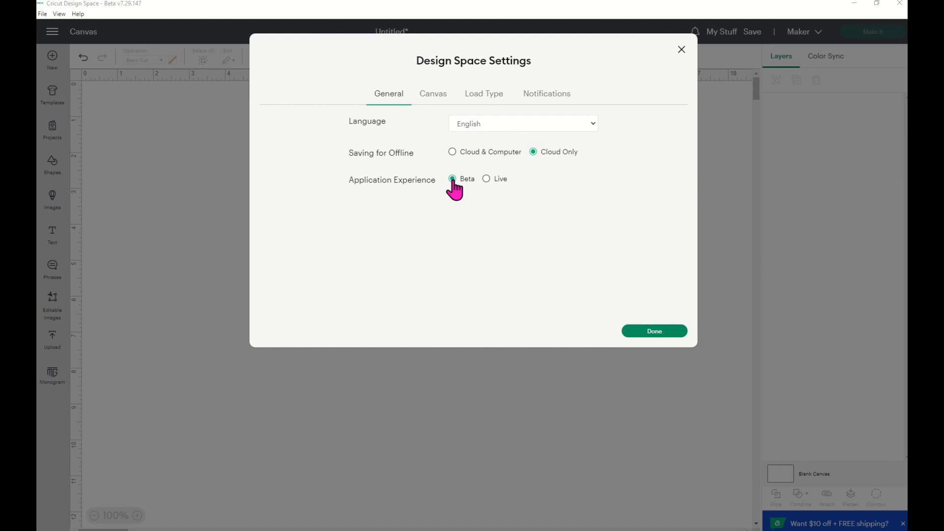
{"action": "left_click", "coordinate": [432, 100]}
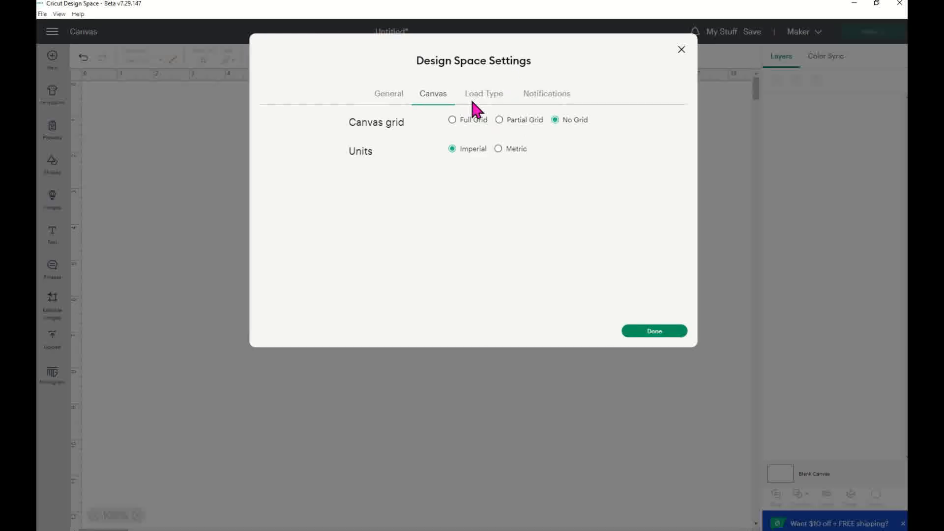
{"action": "left_click", "coordinate": [481, 102]}
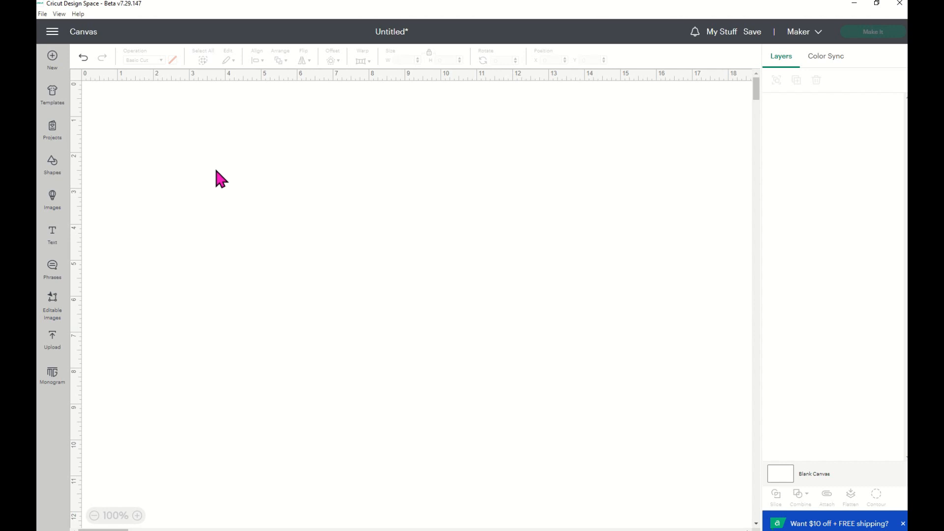
{"action": "left_click", "coordinate": [819, 31]}
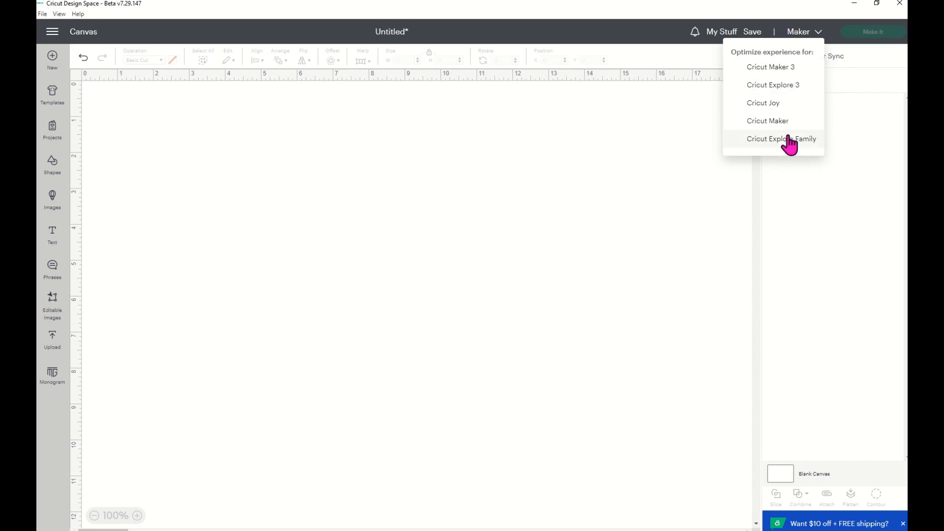
{"action": "left_click", "coordinate": [677, 145]}
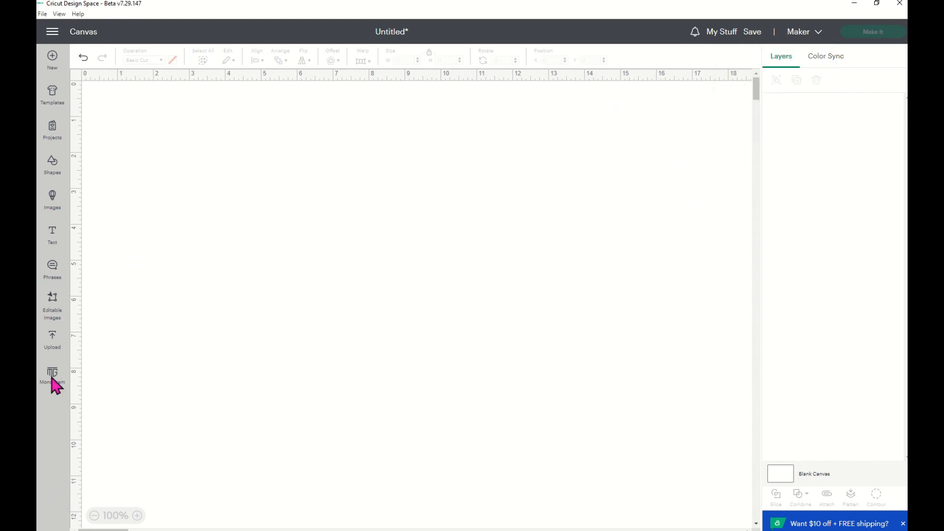
Add the uploaded image of the girl with bunny ears holding the Easter egg to the canvas
{"action": "left_click", "coordinate": [56, 347]}
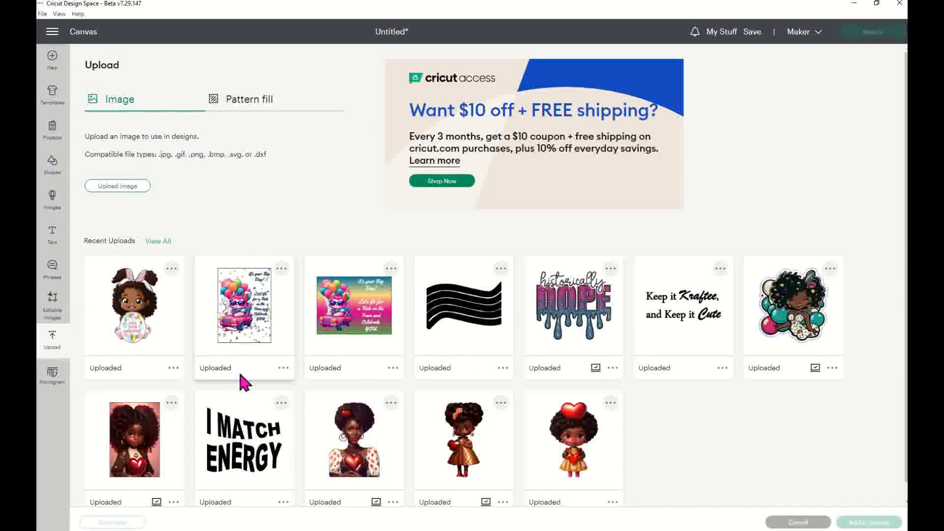
{"action": "left_click", "coordinate": [129, 317]}
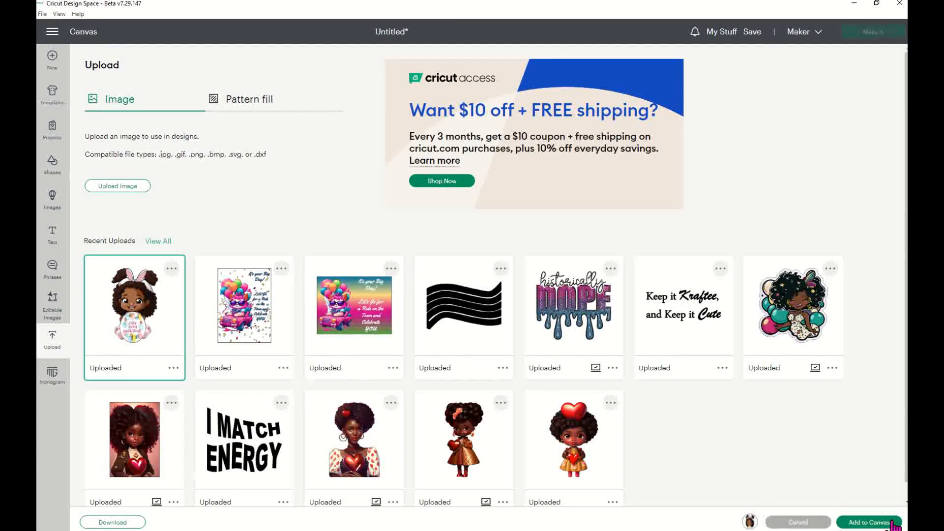
{"action": "left_click", "coordinate": [869, 522]}
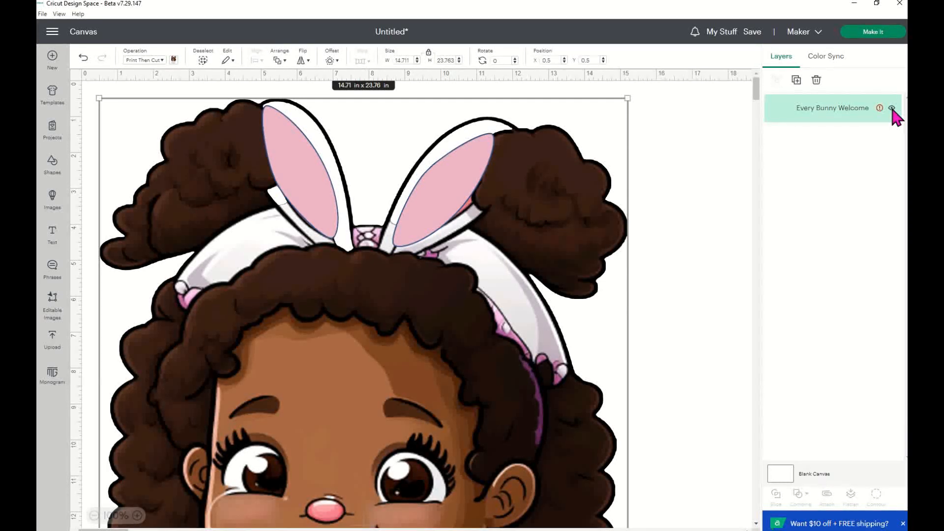
Check the image's size warning, then unlock its proportions and resize it to 9 in wide by 15 in high
{"action": "left_click", "coordinate": [879, 109]}
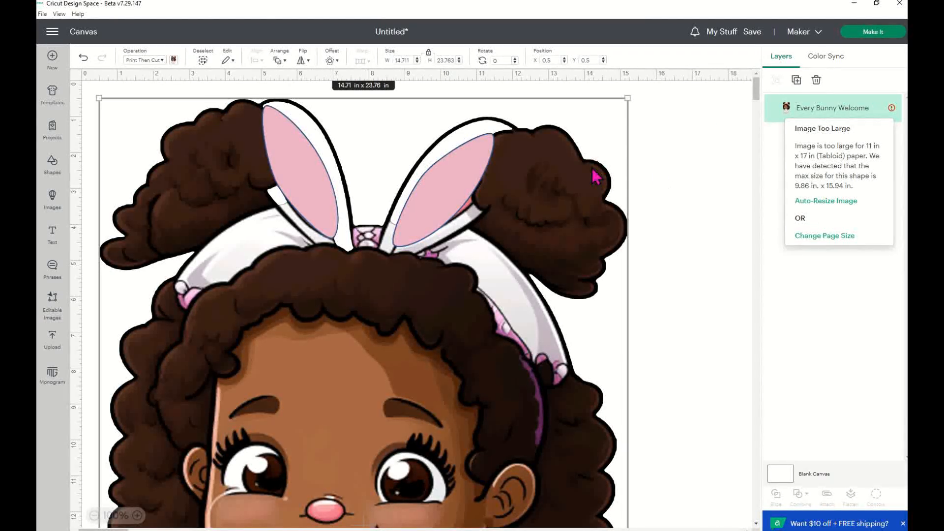
{"action": "left_click", "coordinate": [677, 176]}
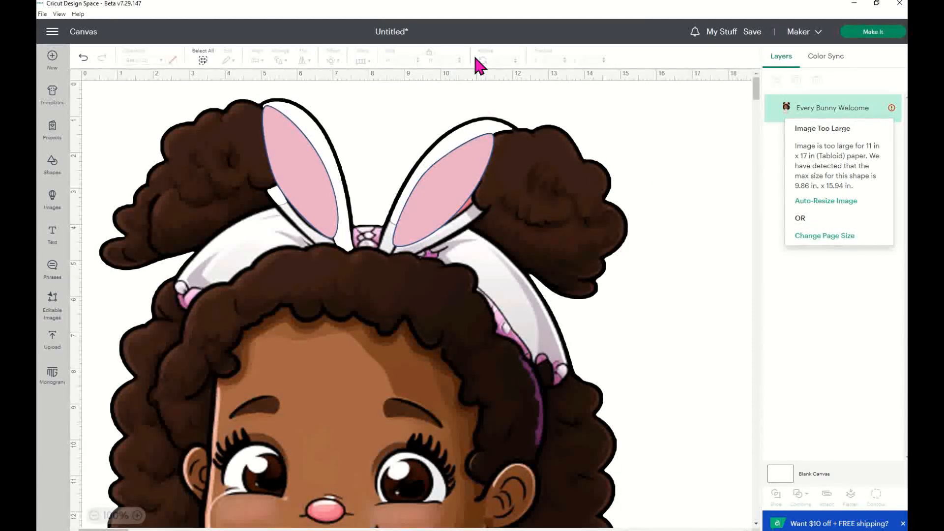
{"action": "left_click", "coordinate": [412, 181]}
{"action": "left_click", "coordinate": [429, 53]}
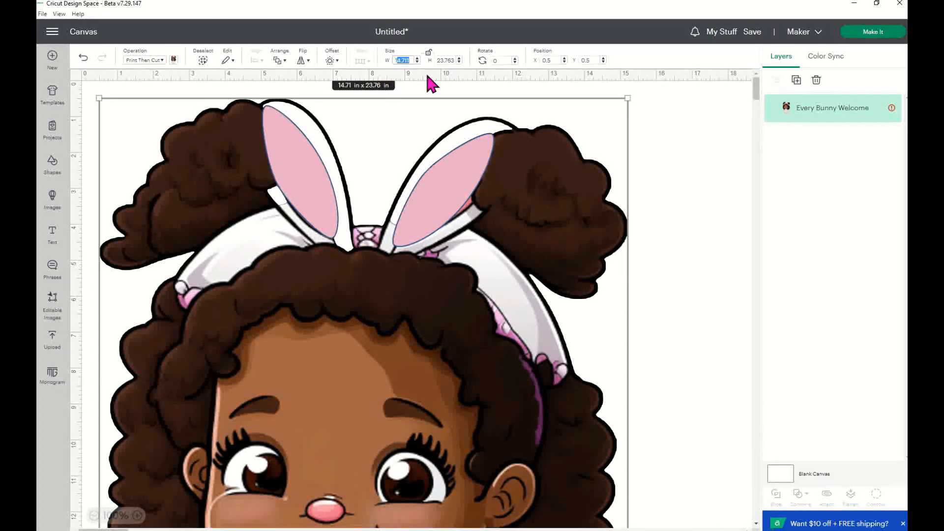
{"action": "key", "text": "BackSpace"}
{"action": "type", "text": "9"}
{"action": "key", "text": "Tab"}
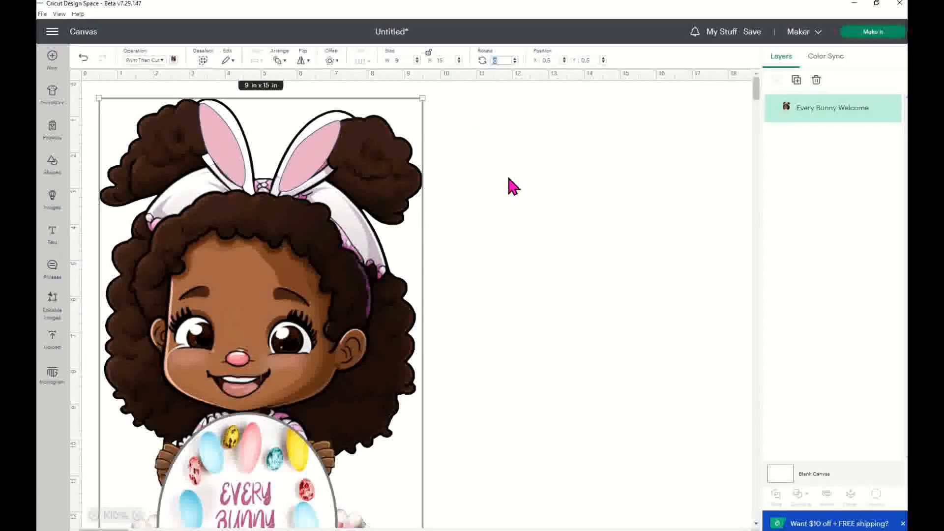
{"action": "left_click", "coordinate": [576, 281]}
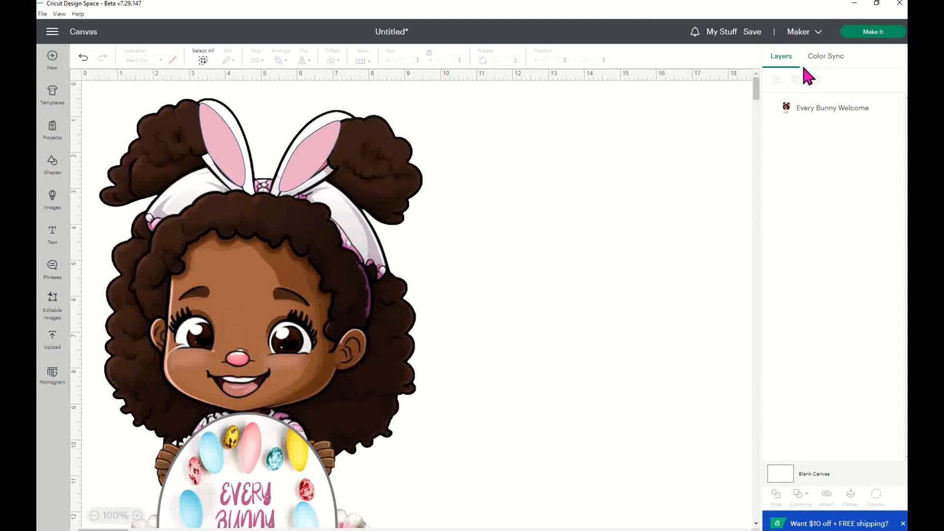
Take the project through mat preparation to printing, with Add Bleed off and Use System Dialog on
{"action": "left_click", "coordinate": [875, 31]}
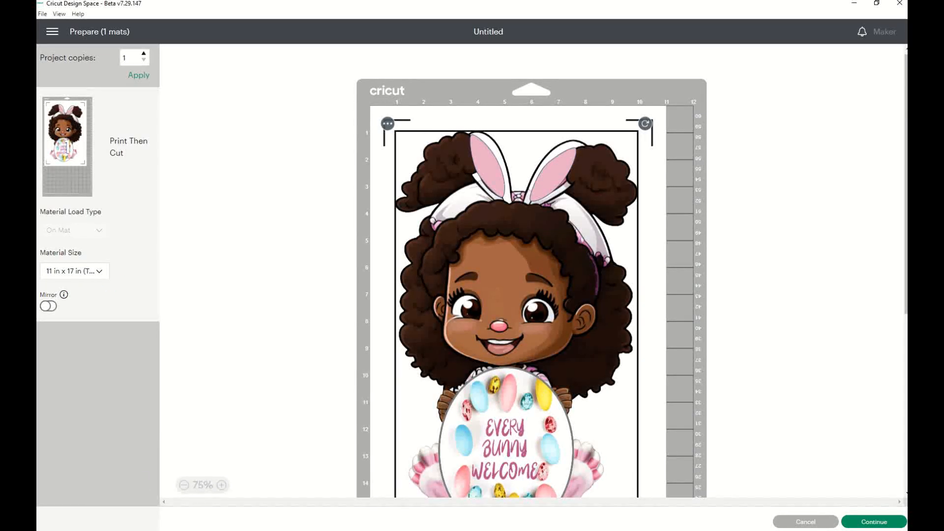
{"action": "left_click", "coordinate": [856, 524]}
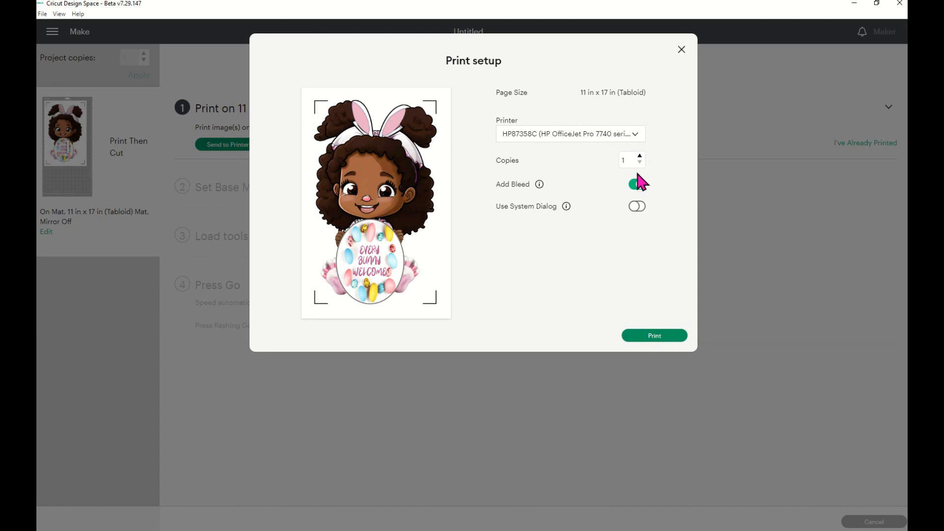
{"action": "left_click", "coordinate": [641, 185]}
{"action": "left_click", "coordinate": [640, 211]}
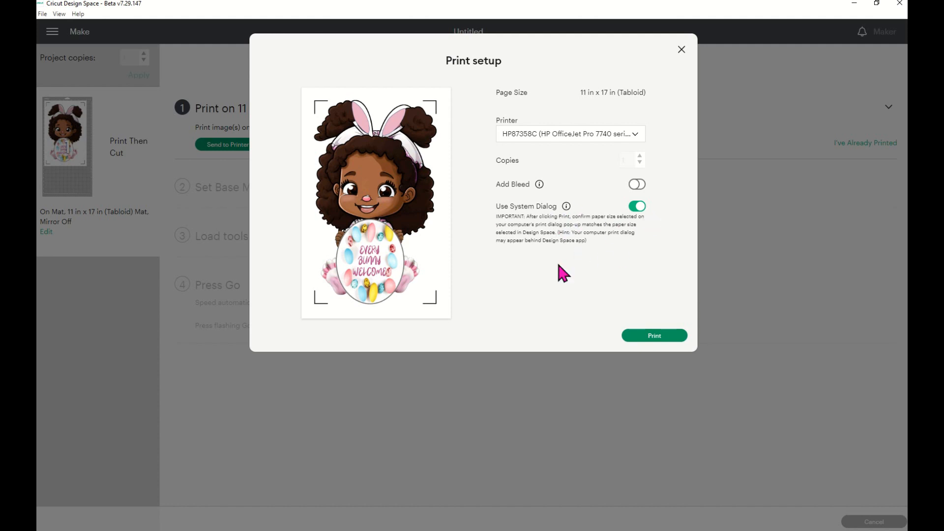
{"action": "left_click", "coordinate": [644, 338]}
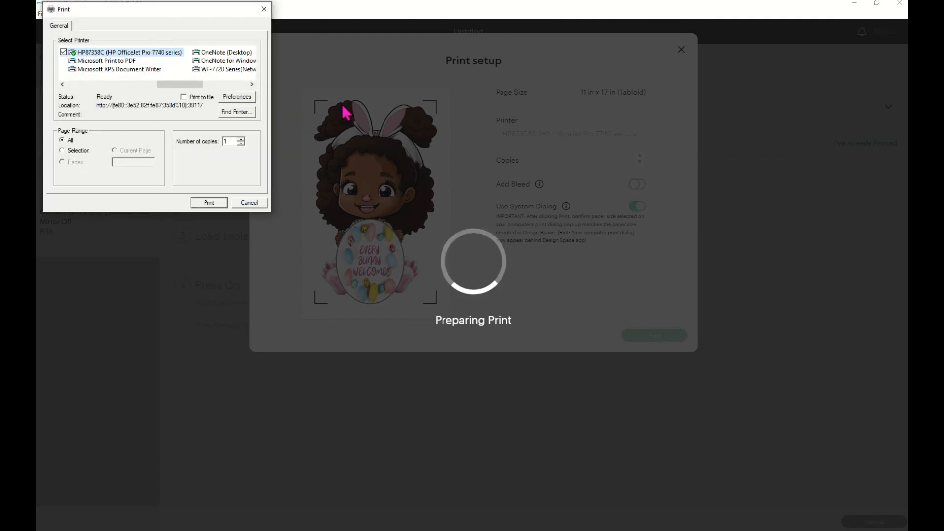
In the HP OfficeJet Pro 7740 preferences, choose Best print quality and set the paper size to Tabloid
{"action": "left_click", "coordinate": [238, 98]}
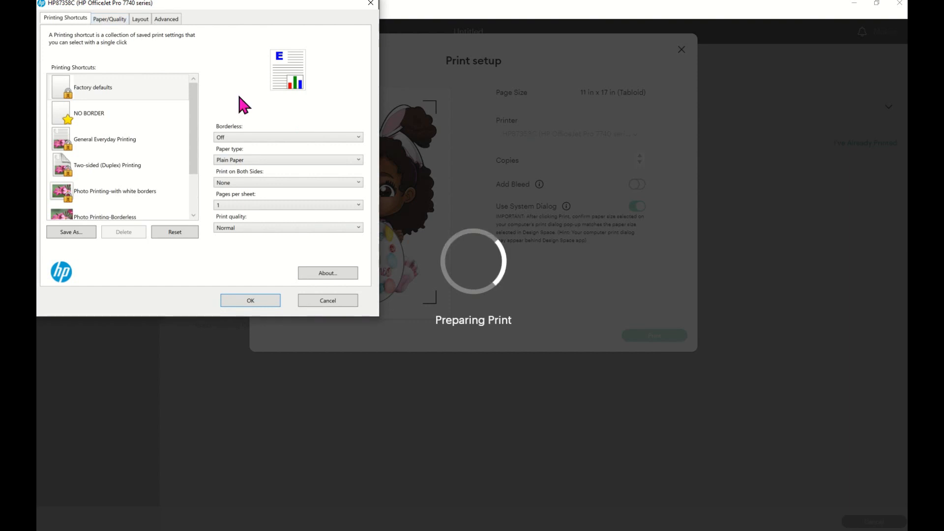
{"action": "left_click", "coordinate": [224, 227]}
{"action": "left_click", "coordinate": [226, 256]}
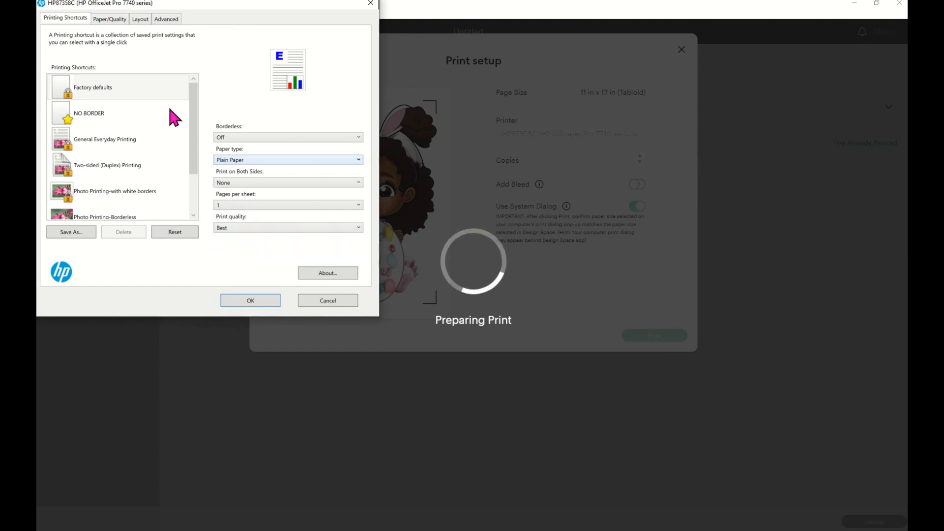
{"action": "left_click", "coordinate": [108, 20]}
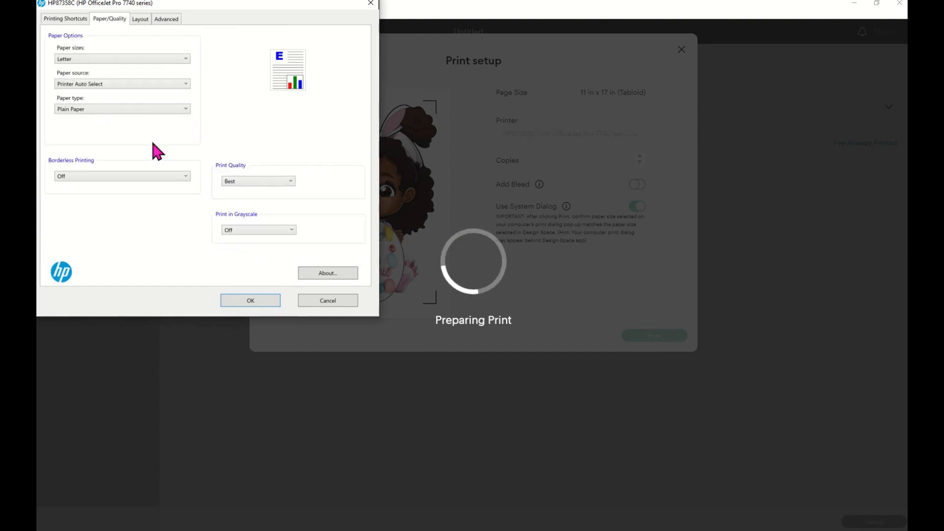
{"action": "left_click", "coordinate": [81, 57]}
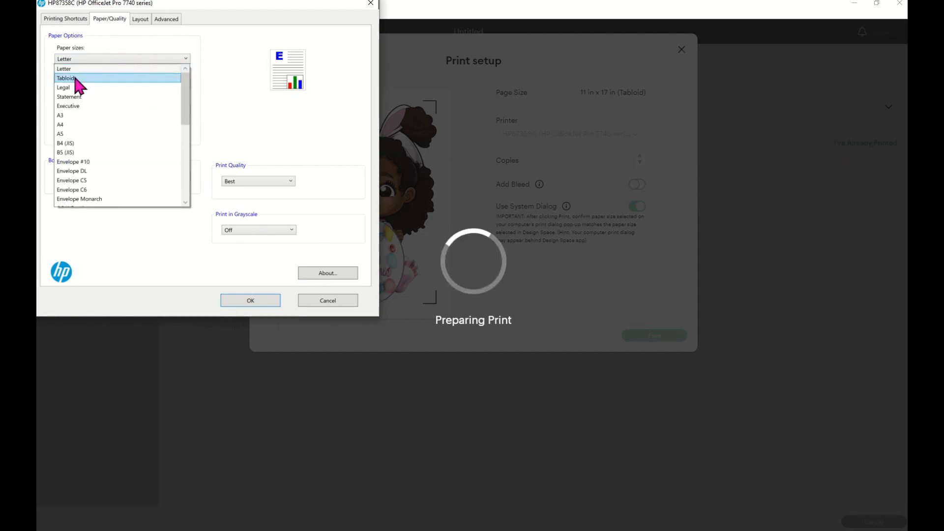
{"action": "left_click", "coordinate": [75, 79]}
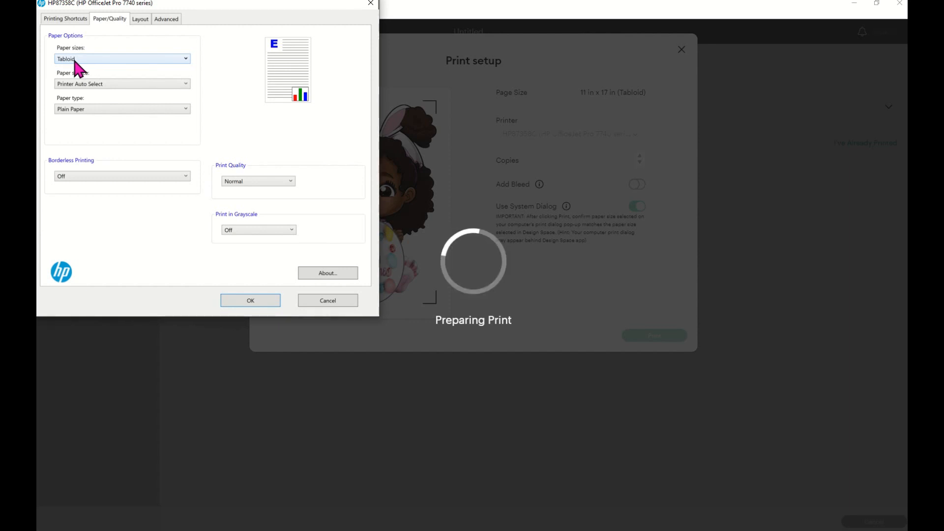
Set the paper source to Main Tray and the print quality to Best, and accept the printer preferences
{"action": "left_click", "coordinate": [79, 85]}
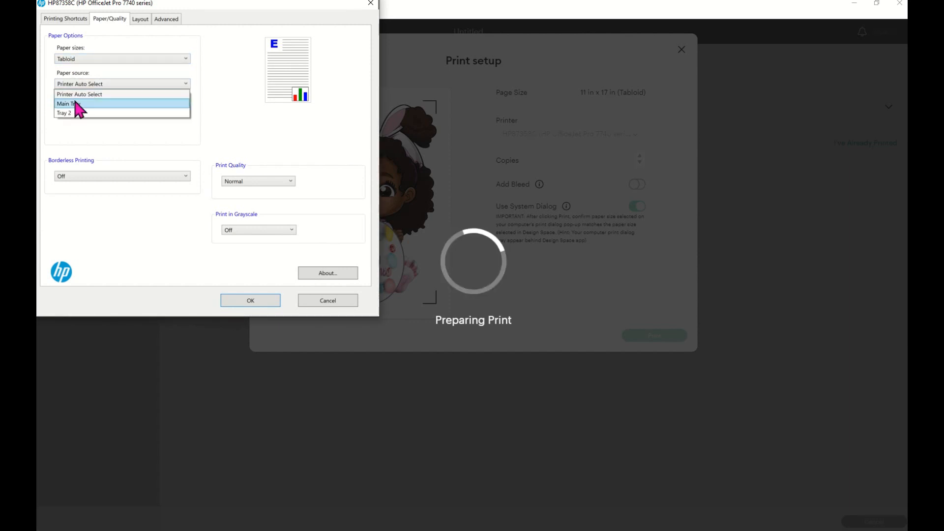
{"action": "left_click", "coordinate": [75, 104]}
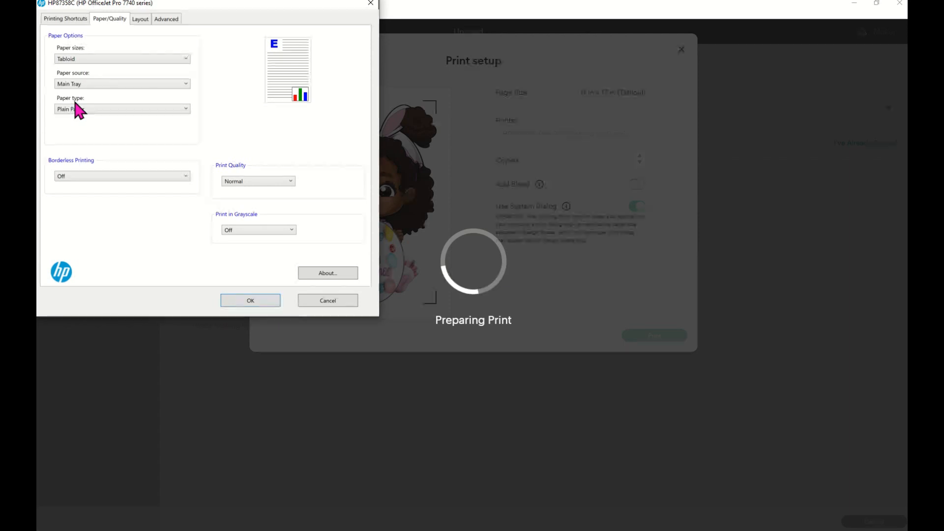
{"action": "left_click", "coordinate": [236, 180]}
{"action": "left_click", "coordinate": [242, 201]}
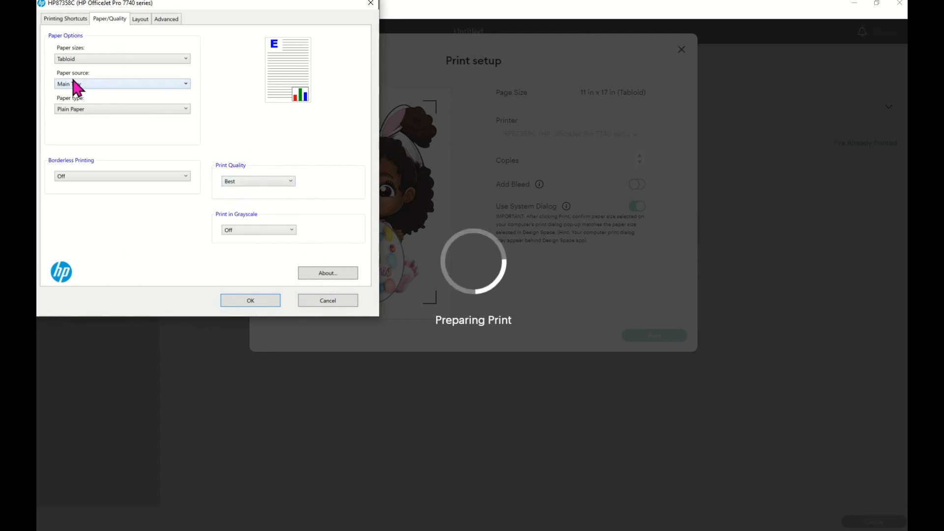
{"action": "left_click", "coordinate": [59, 20]}
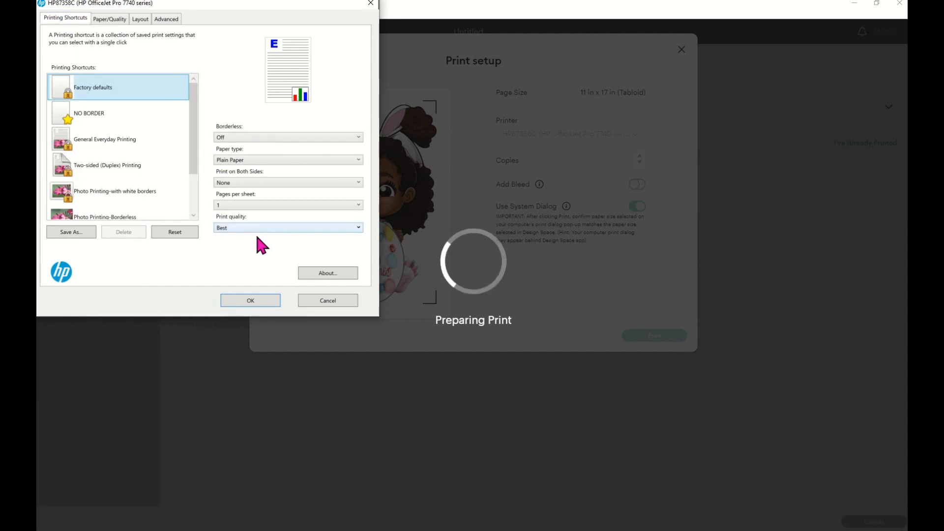
{"action": "left_click", "coordinate": [244, 300]}
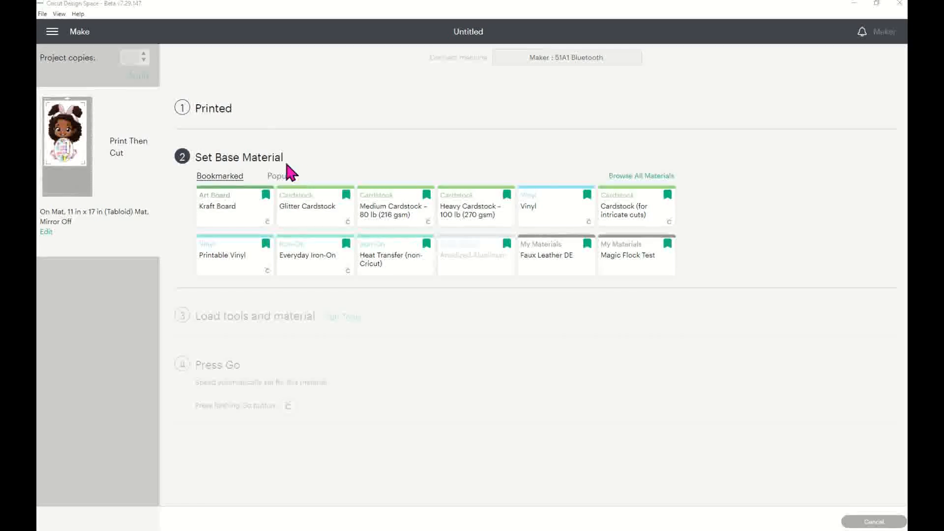
Set the base material to Medium Cardstock – 80 lb (216 gsm)
{"action": "left_click", "coordinate": [387, 217]}
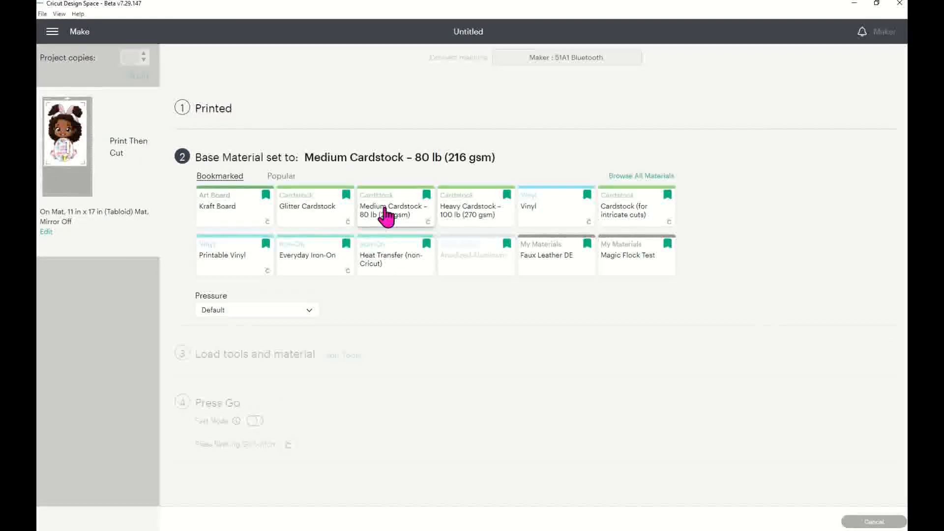